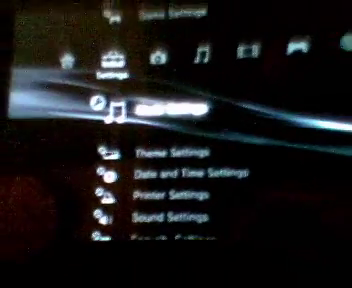
Move down the Settings column past Sound Settings to Security Settings, just above Remote Play Settings.
key(Down)
key(Down)
key(Down)
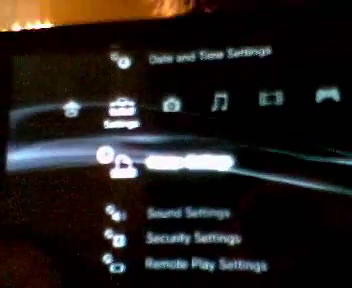